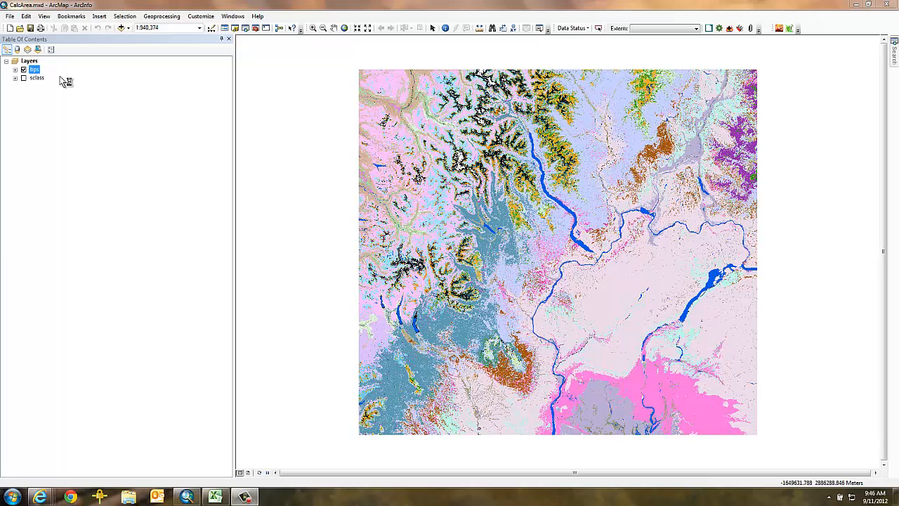
- Export all records of the bps layer's attribute table as bps.dbf in the CalcArea folder, without adding the table to the map
right_click(37, 70)
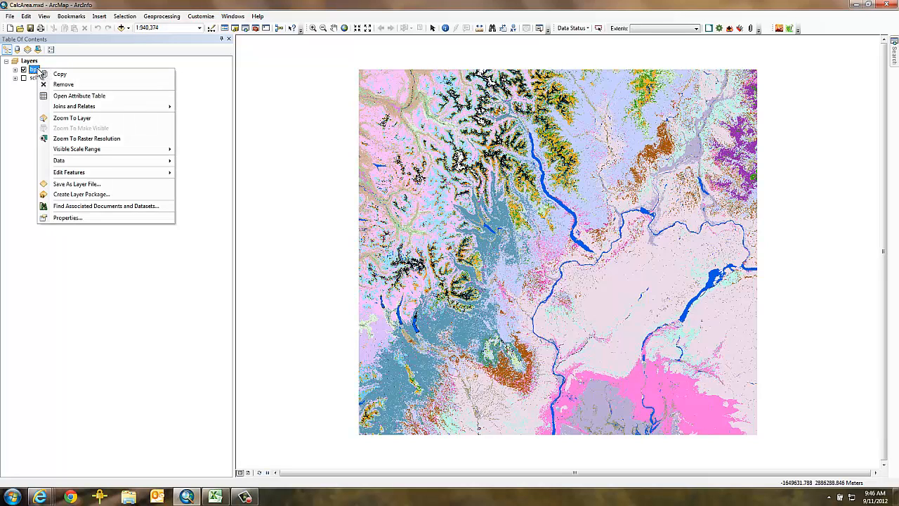
click(120, 98)
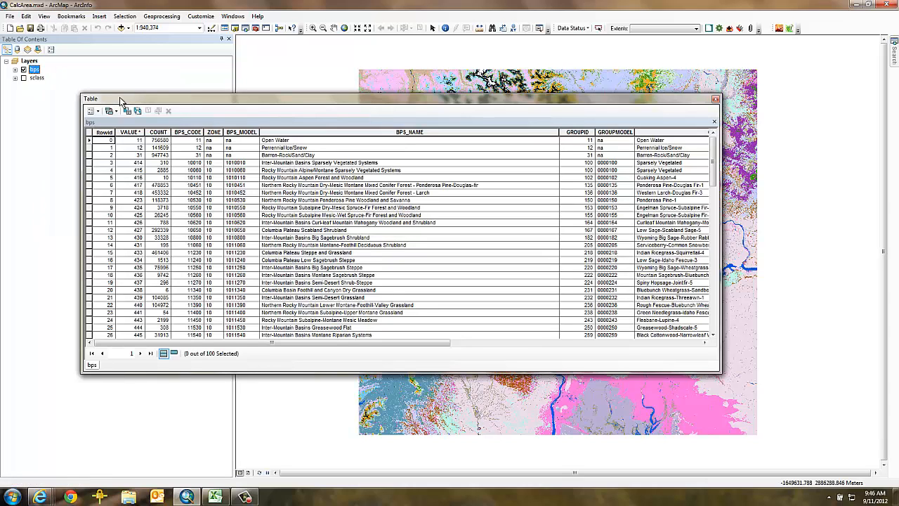
click(98, 114)
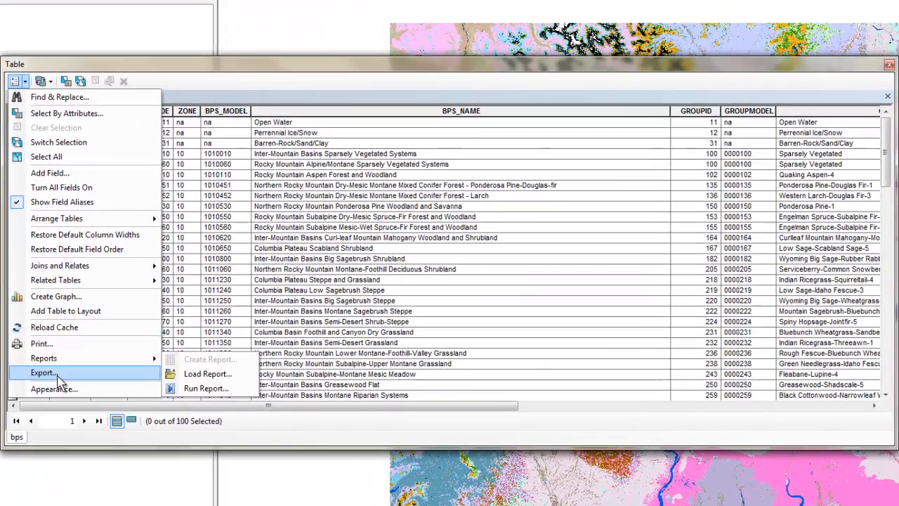
click(76, 351)
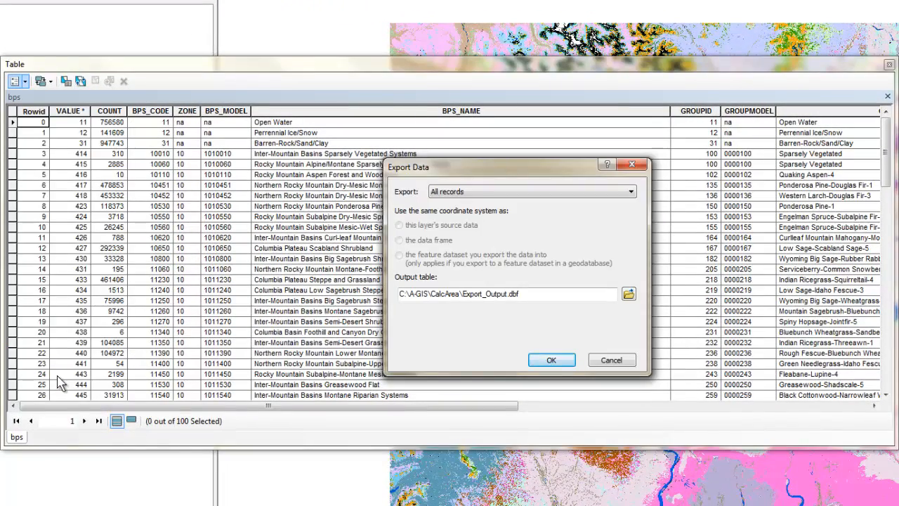
click(492, 295)
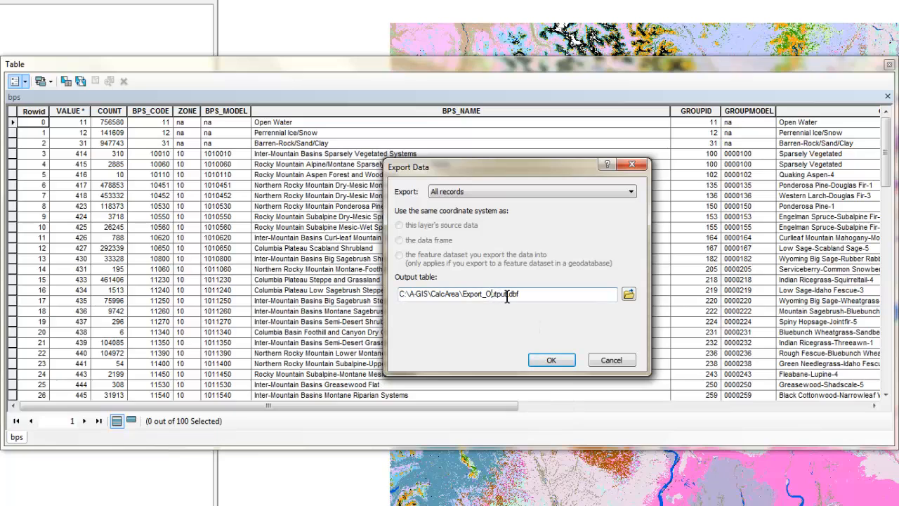
drag(507, 296, 463, 297)
text(bps)
click(552, 360)
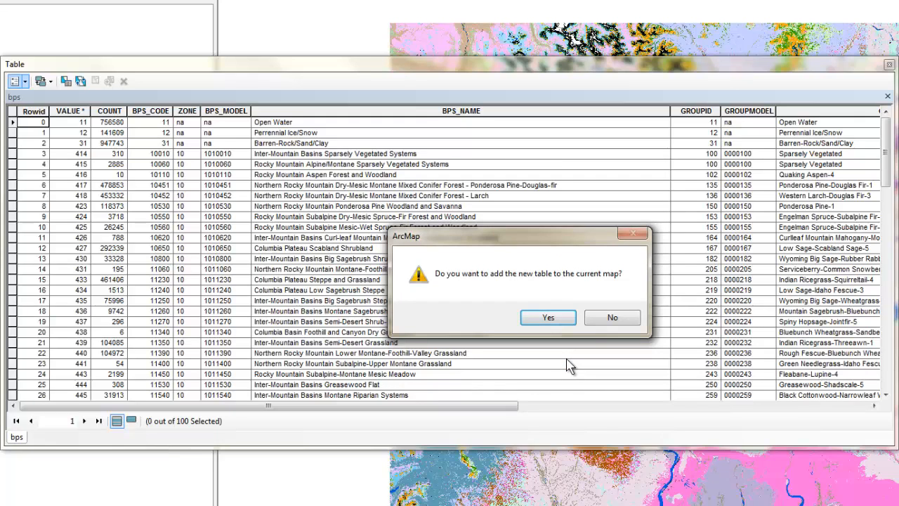
click(606, 321)
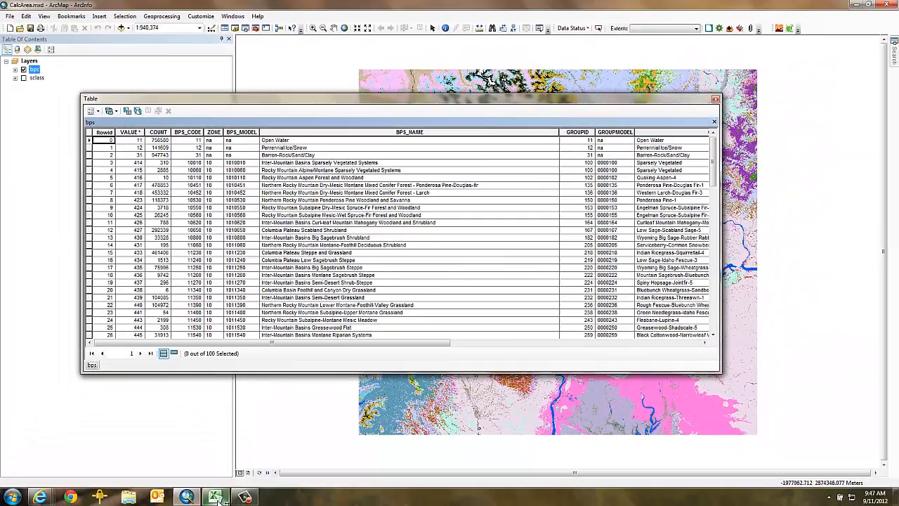
- Switch to Excel and open bps.dbf from the CalcArea folder, showing all file types
click(216, 497)
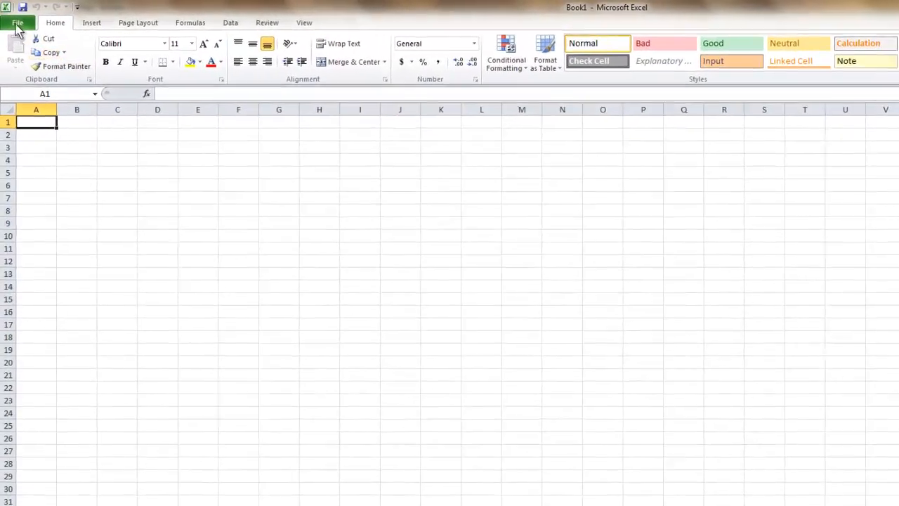
click(17, 27)
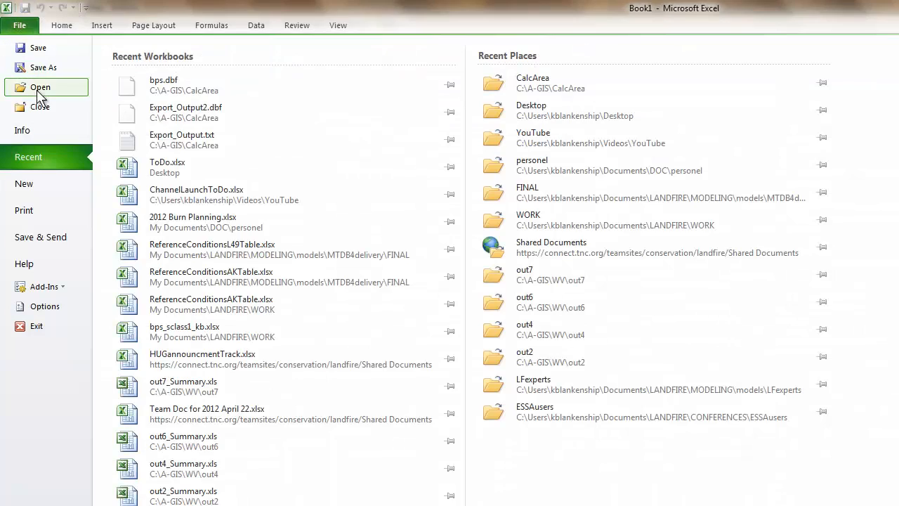
key(Escape)
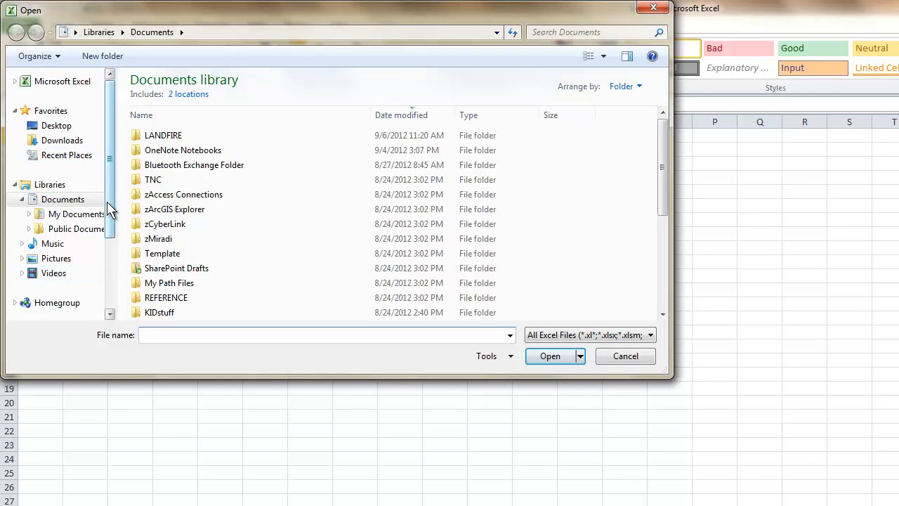
click(652, 335)
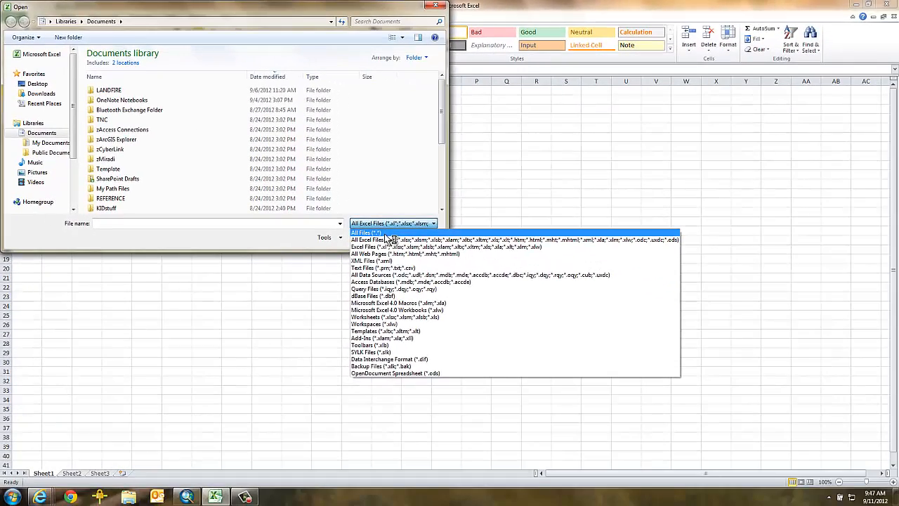
click(386, 234)
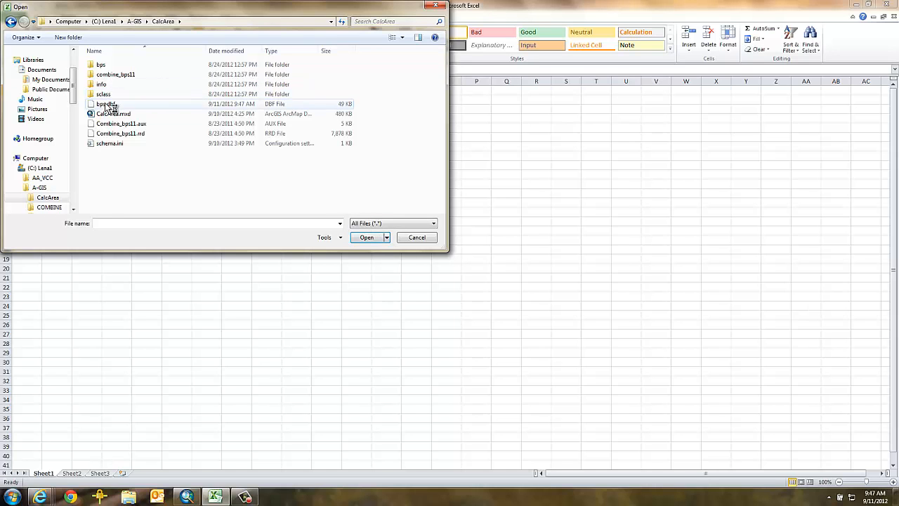
click(106, 104)
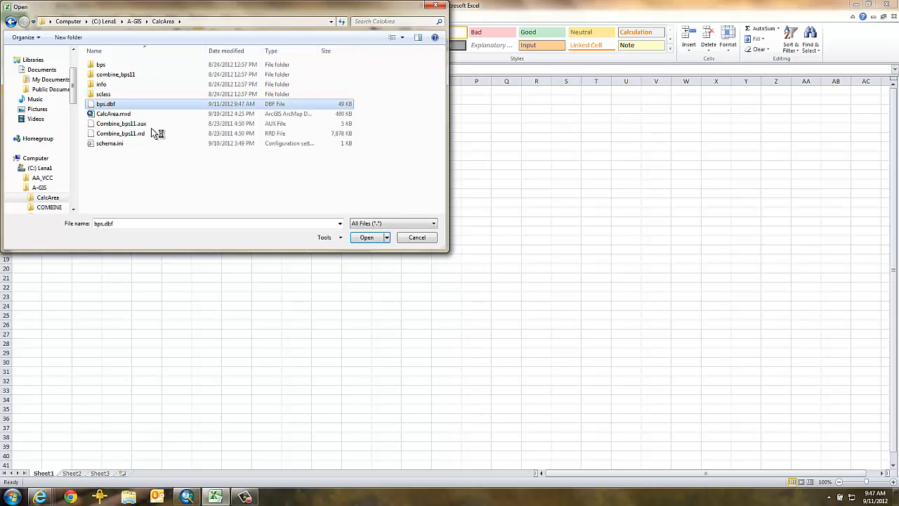
click(364, 238)
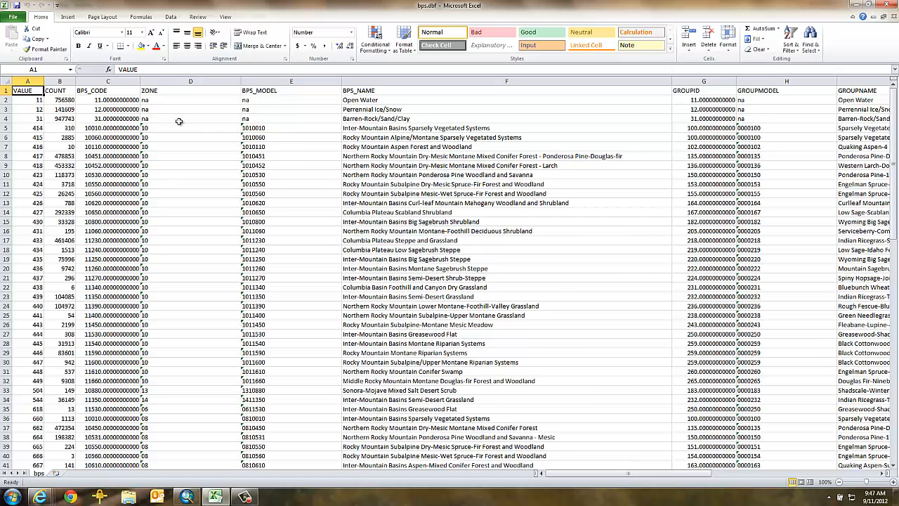
- Insert two blank columns before BPS_CODE and give them the headers % and acres
drag(107, 81, 191, 82)
right_click(125, 83)
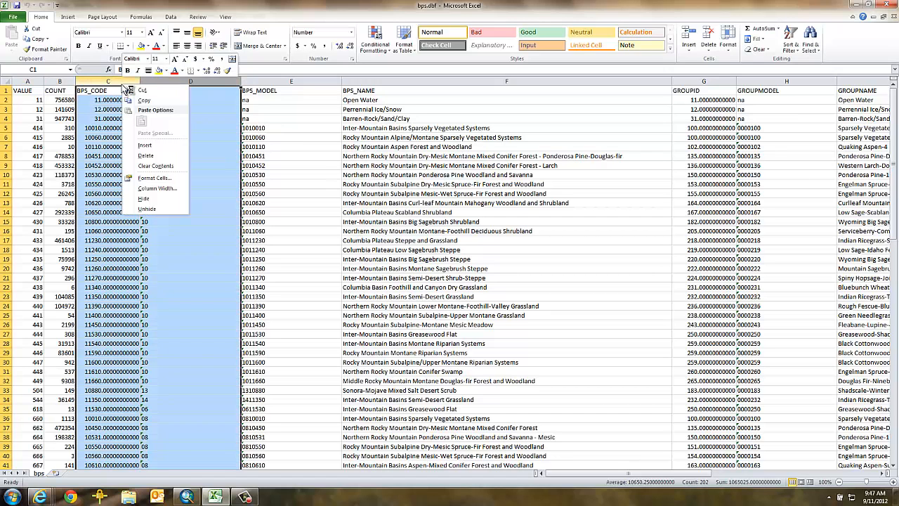
click(144, 145)
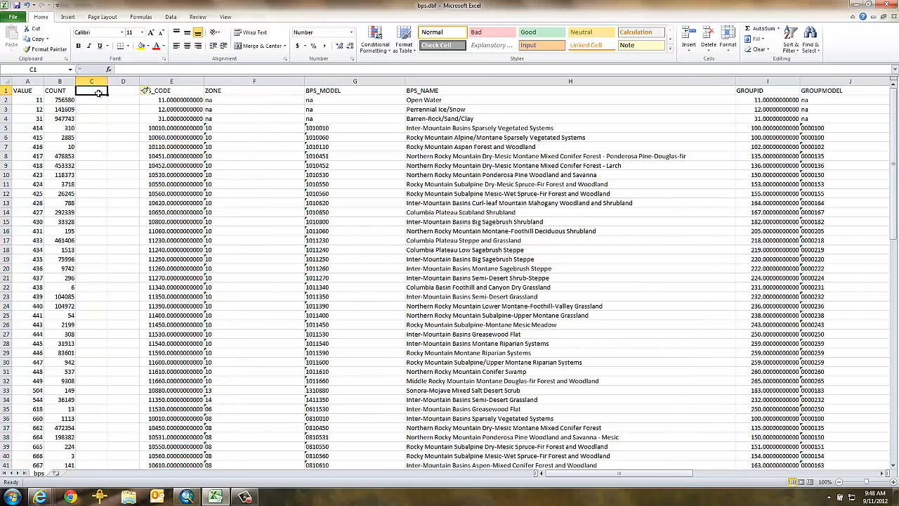
text(%)
key(Tab)
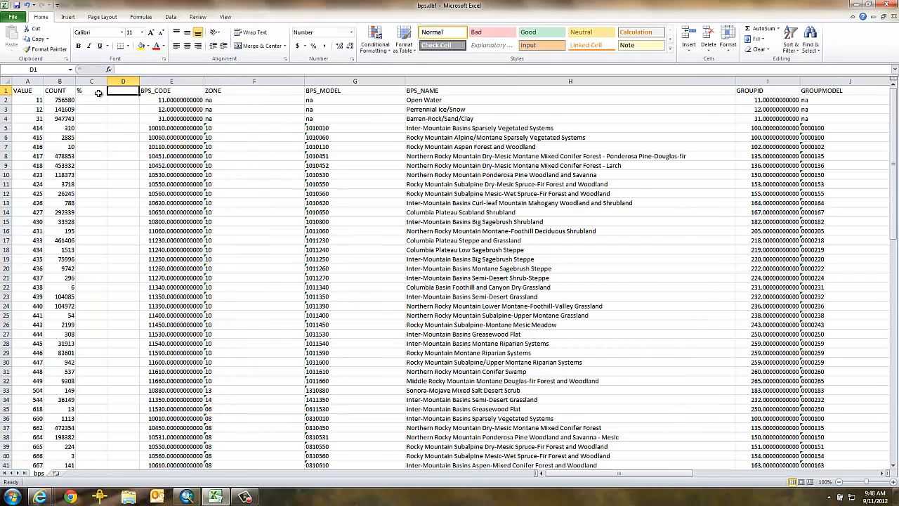
text(acres)
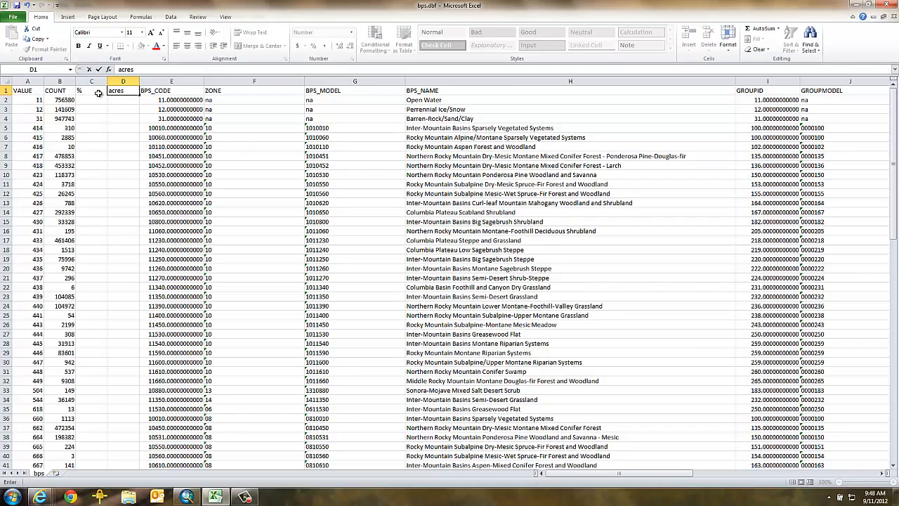
click(90, 100)
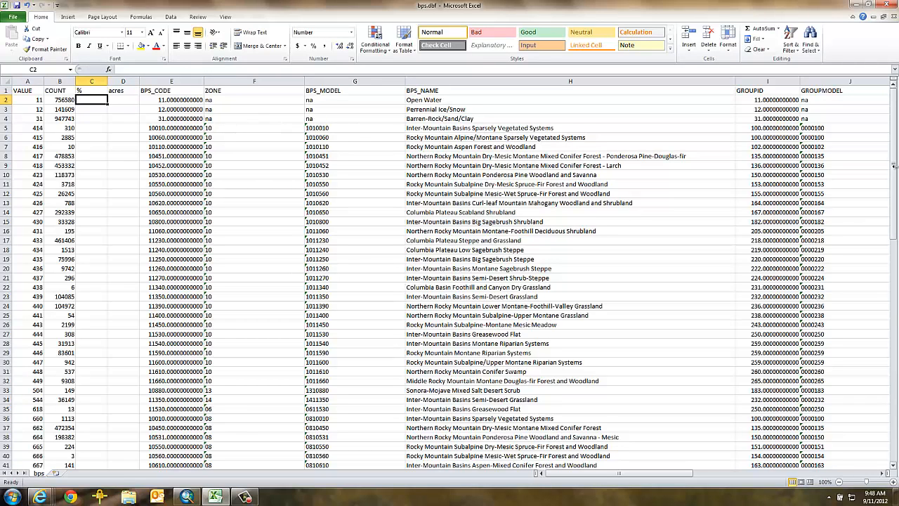
- Sum the COUNT values B2:B101 in cell B102 below the last record
drag(895, 161, 895, 170)
scroll(267, 350, down, 2)
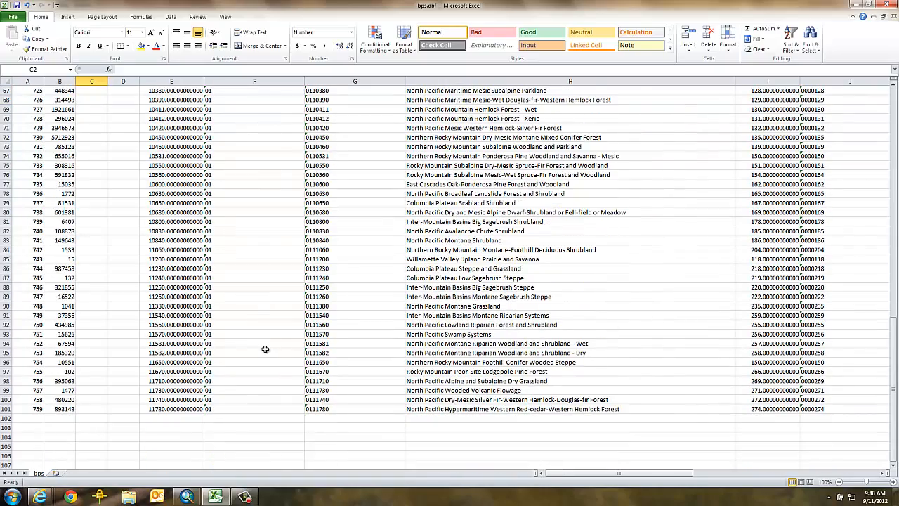
click(58, 418)
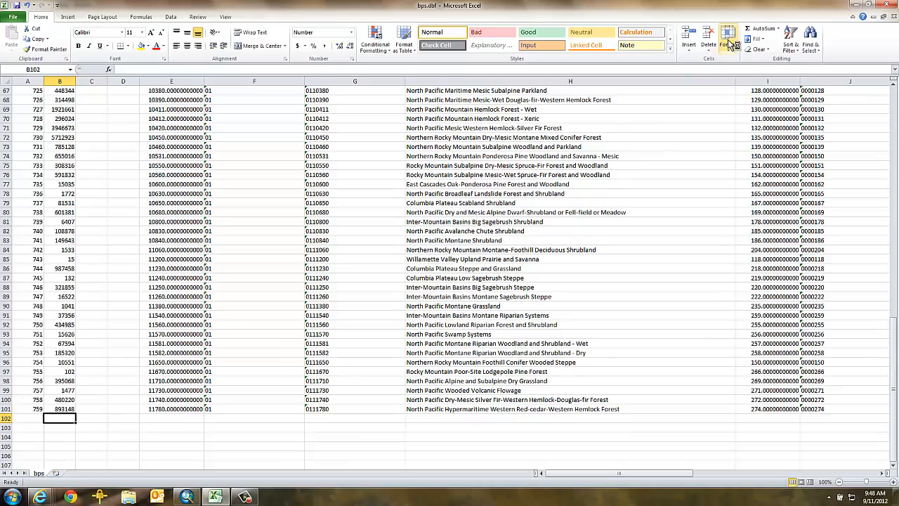
click(750, 29)
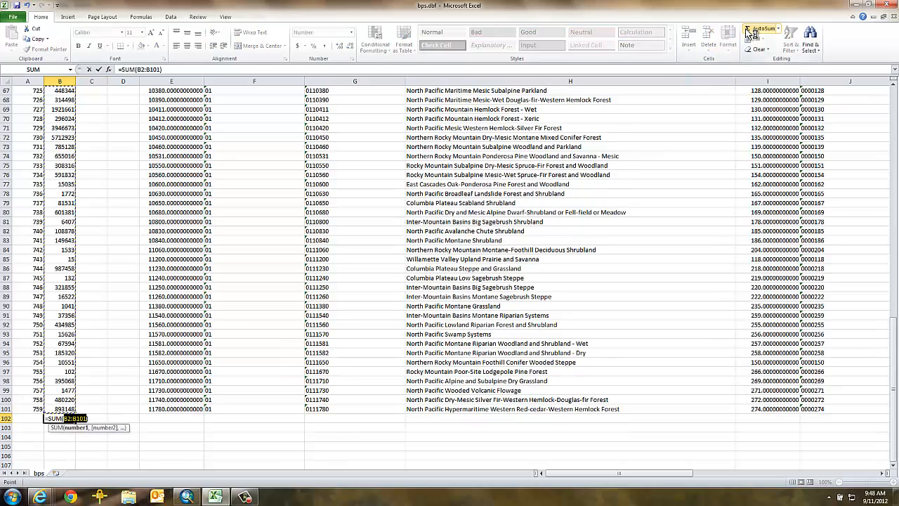
key(Return)
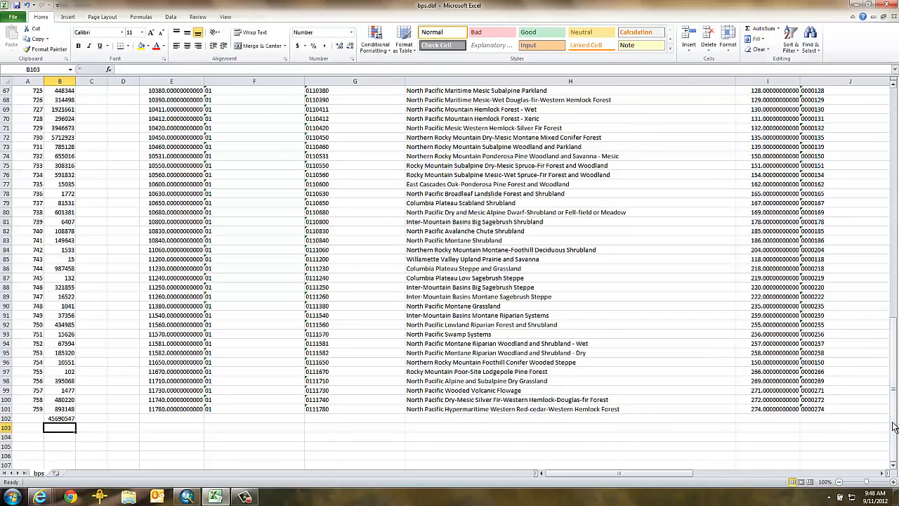
- Enter the formula =(B2/B102)*100 in cell C2 to calculate the first record's percentage of the total count
drag(894, 426, 891, 193)
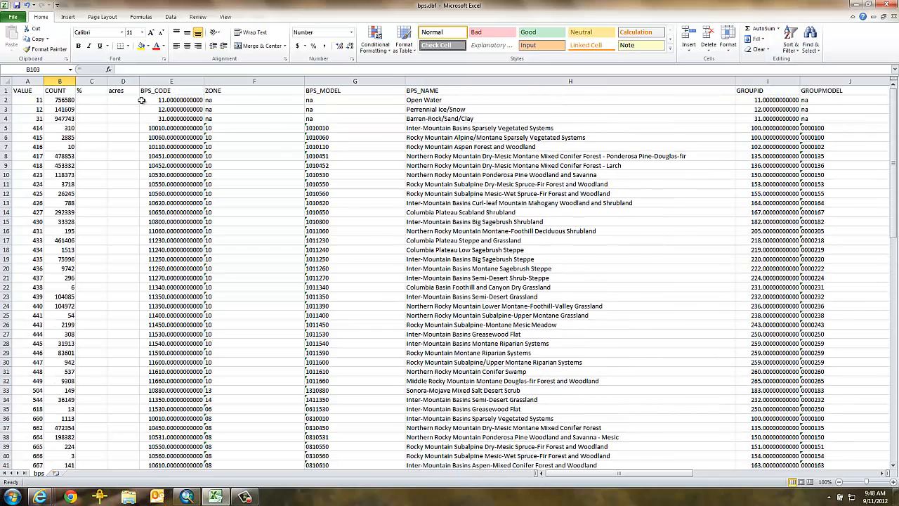
click(92, 102)
text(=)
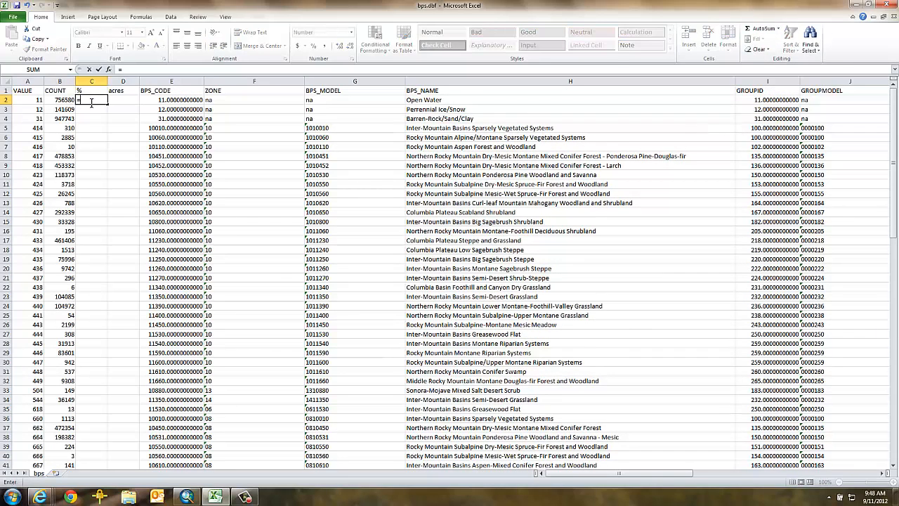
text(()
click(64, 99)
text(/)
drag(894, 130, 894, 390)
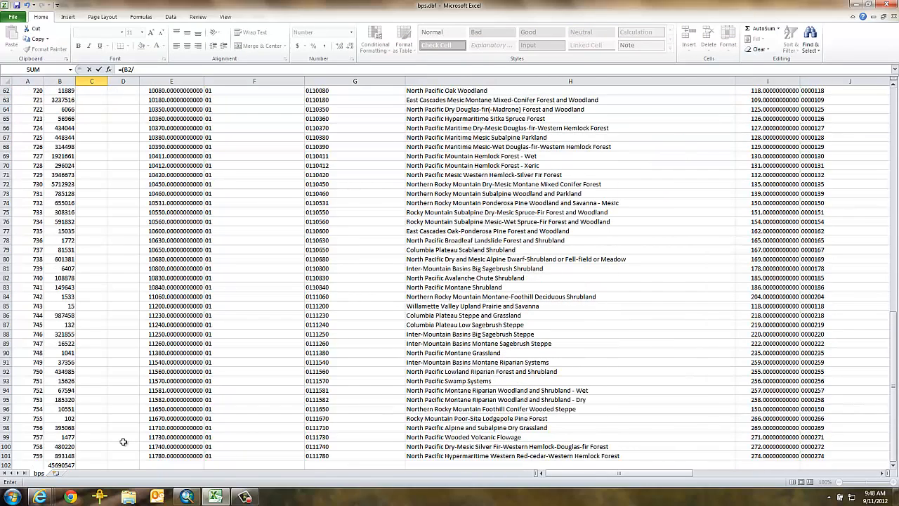
click(64, 466)
text()*100)
key(Return)
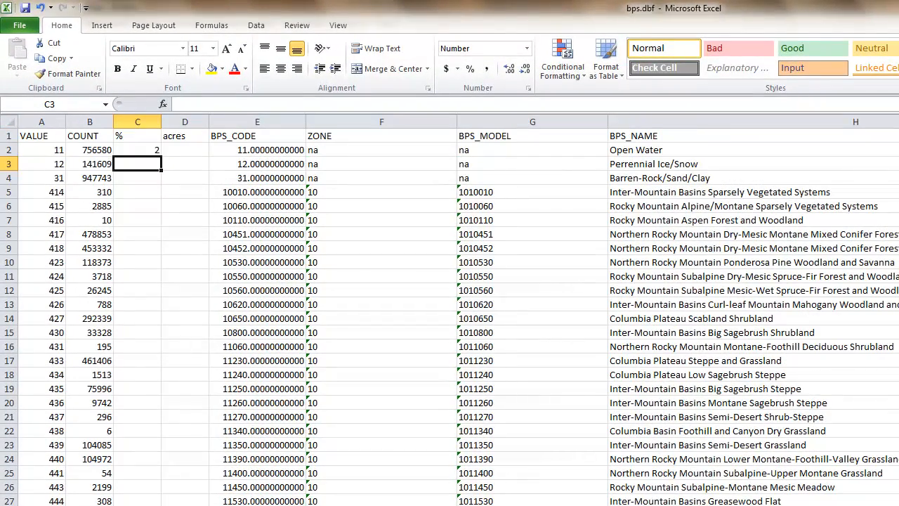
- Make the total's reference absolute in the C2 formula so it reads =(B2/$B$102)*100
click(141, 149)
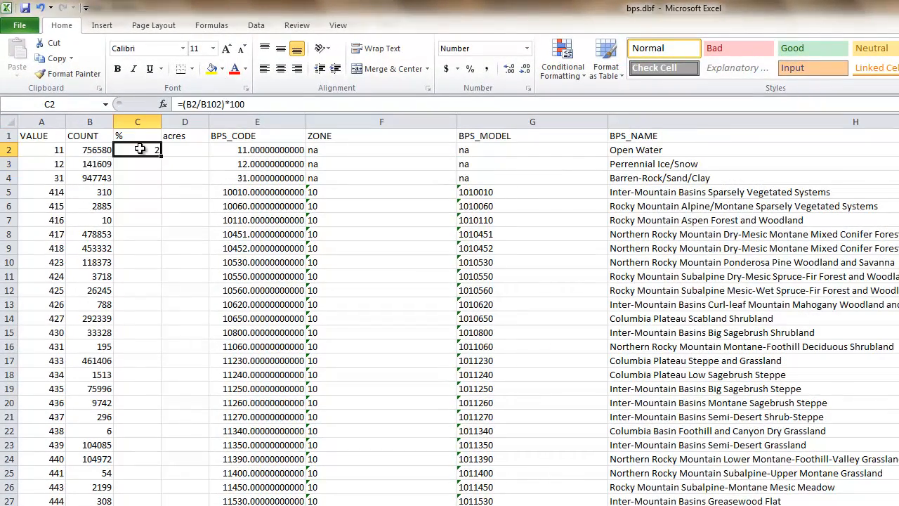
click(203, 104)
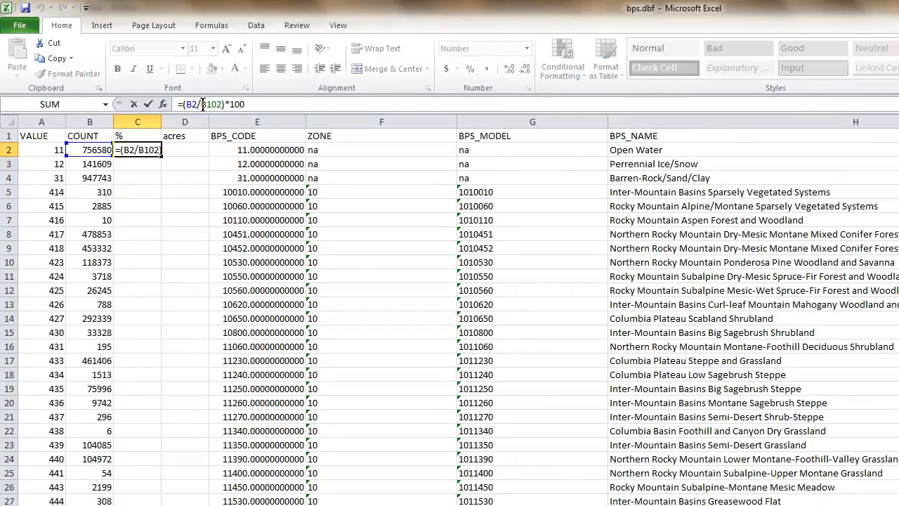
text($)
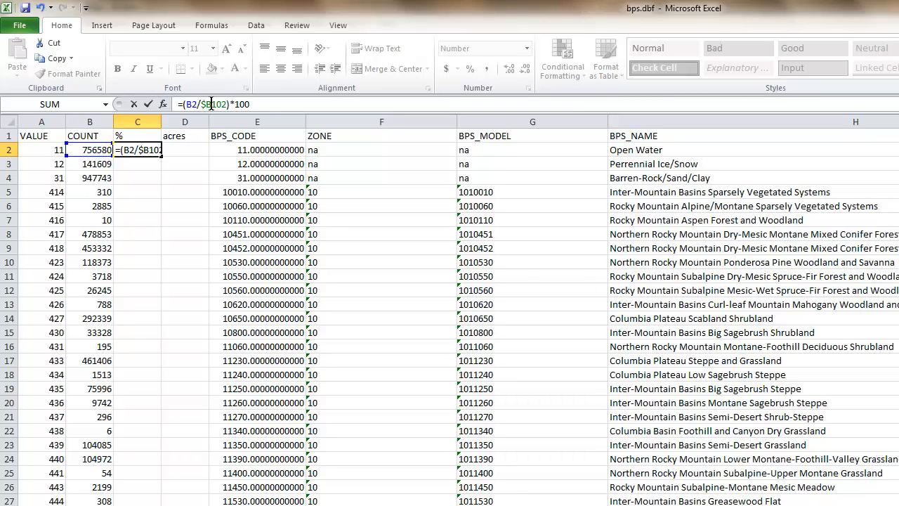
click(210, 104)
text($)
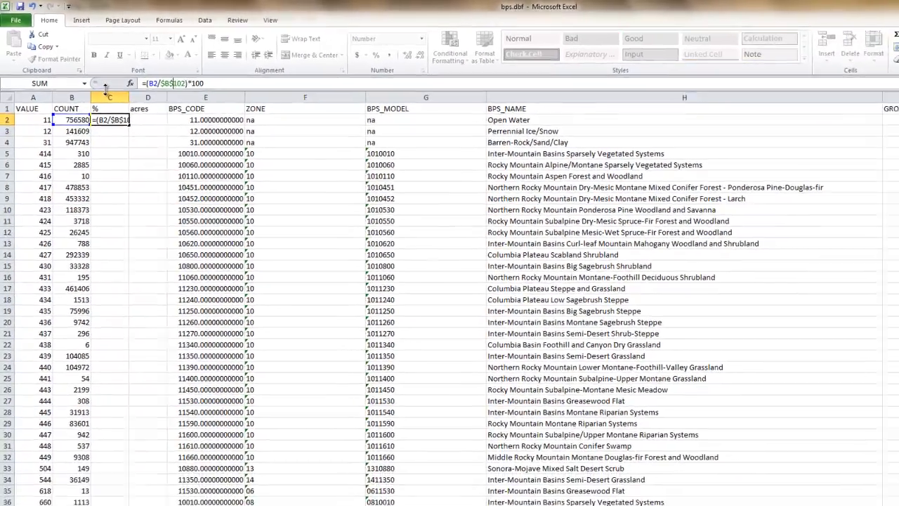
key(Return)
- Copy the percentage formula from C2 into cells C3 through C101
click(92, 100)
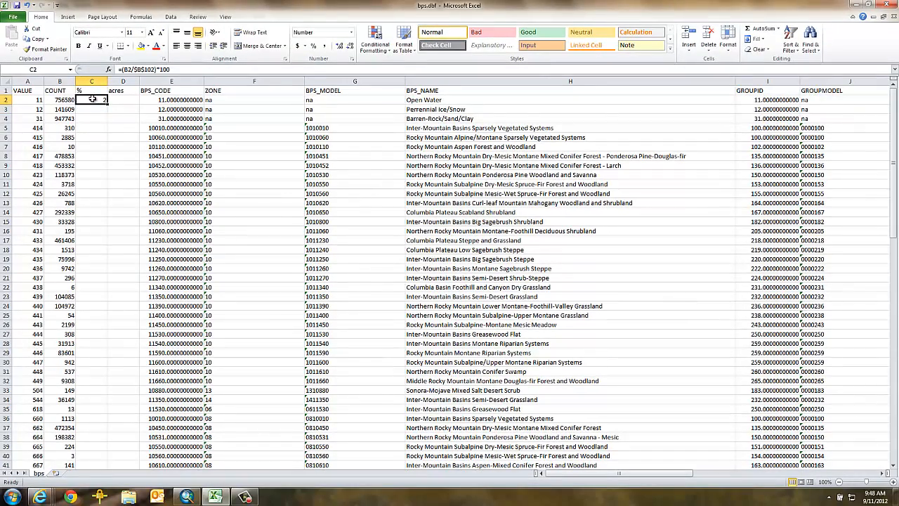
key(ctrl+c)
drag(92, 109, 95, 447)
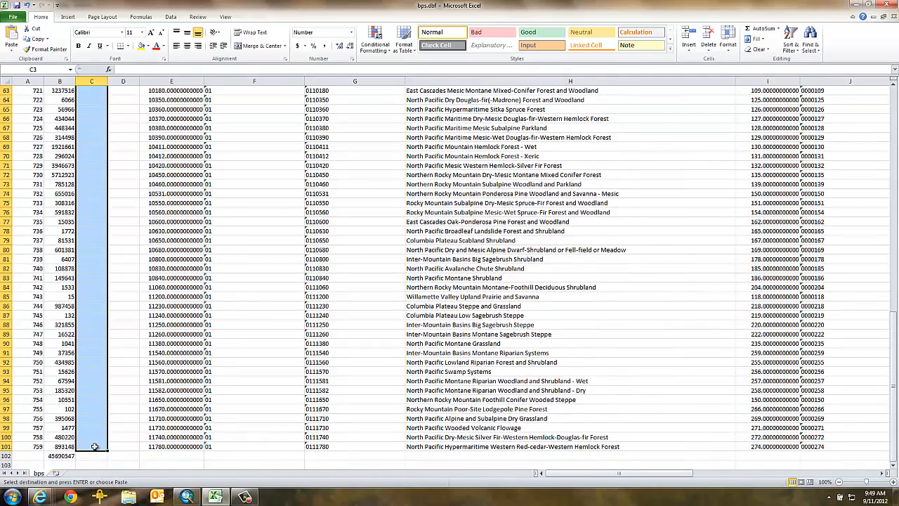
key(Return)
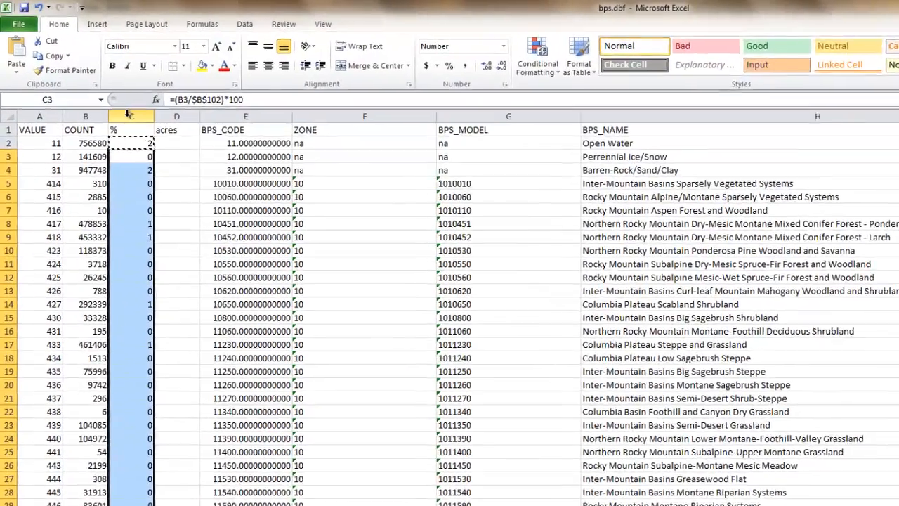
- Format the whole % column to show two decimal places
click(128, 115)
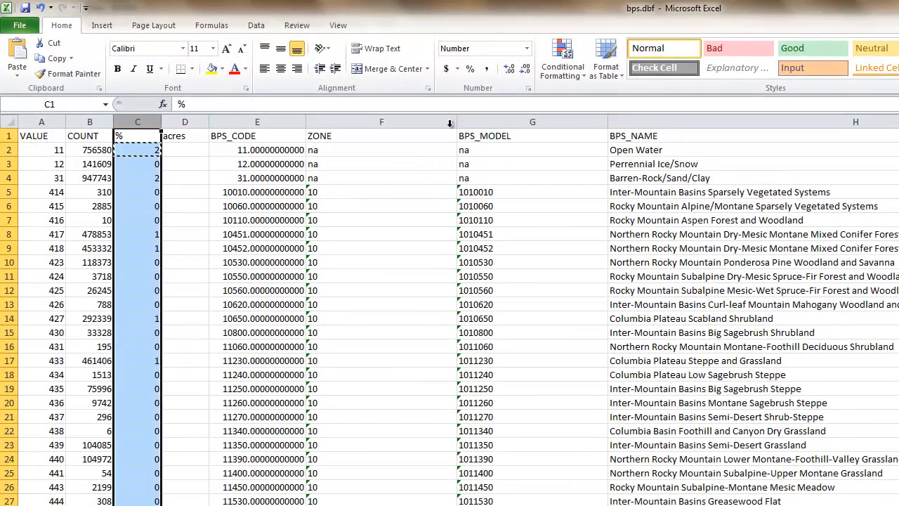
click(506, 69)
click(506, 68)
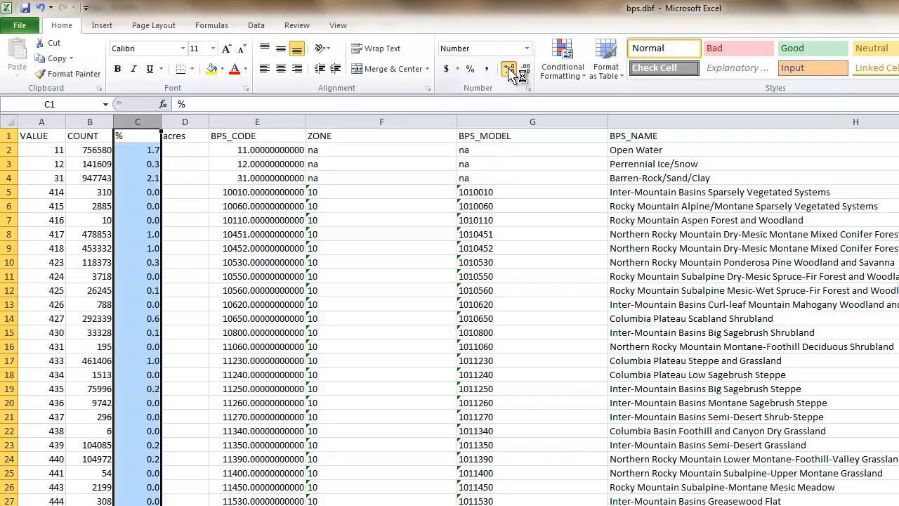
click(508, 69)
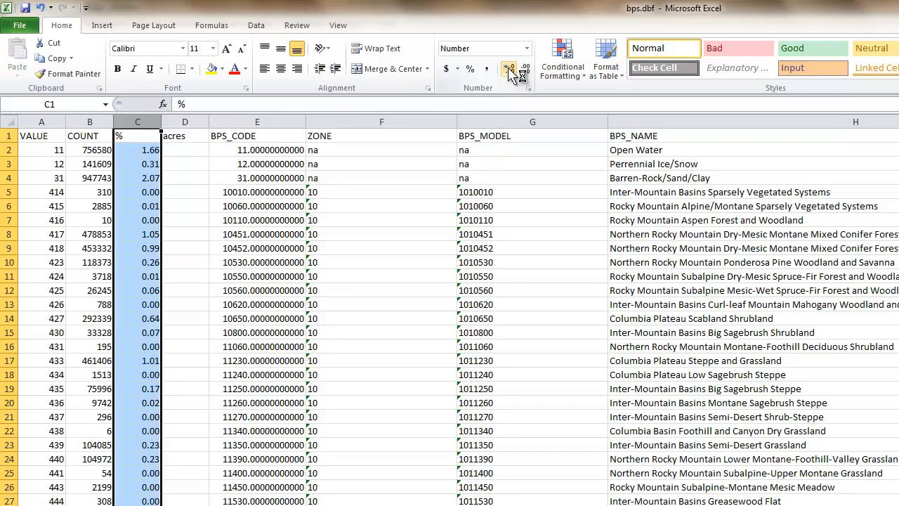
click(133, 163)
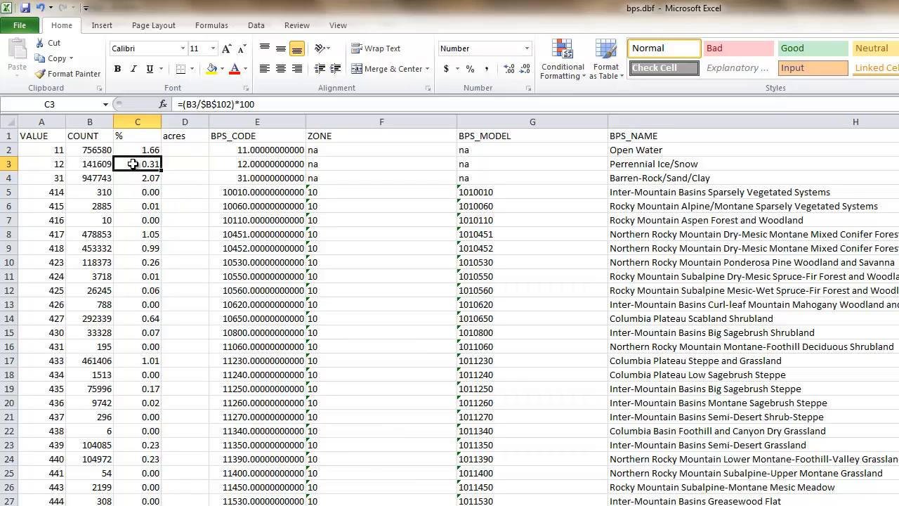
- Enter the formula =B2*.22239 in cell D2 to convert the first record's cell count to acres
key(Up)
key(Right)
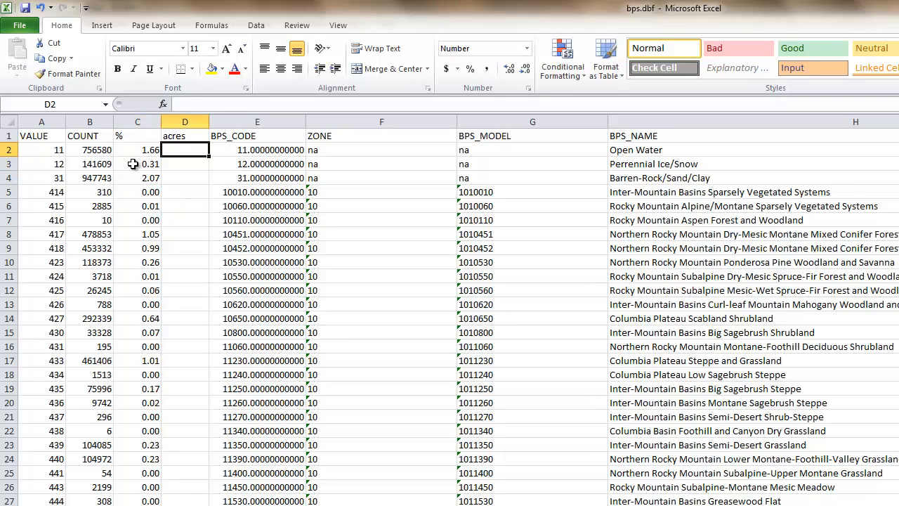
text(=)
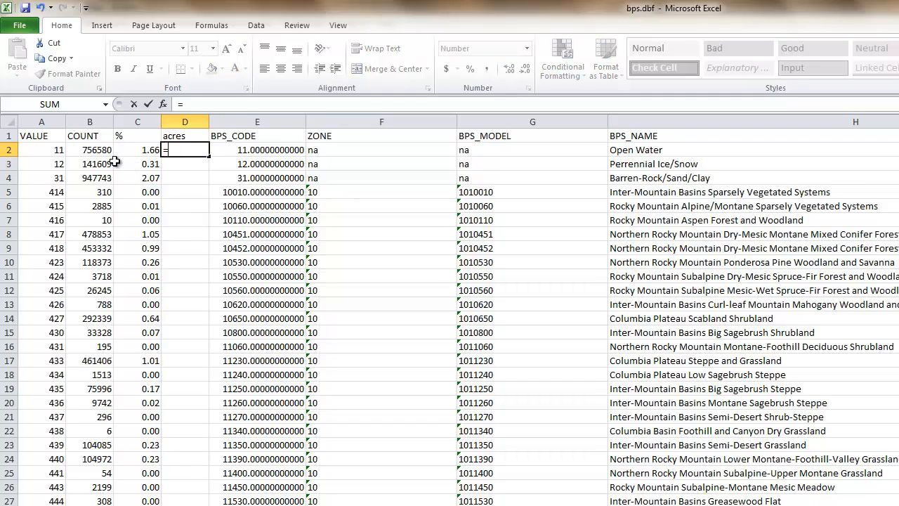
click(92, 150)
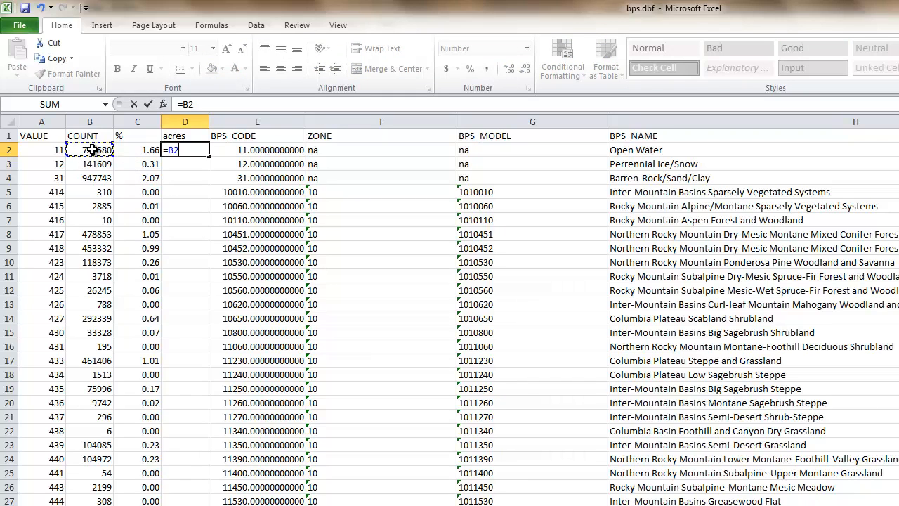
text(*.22239)
key(Return)
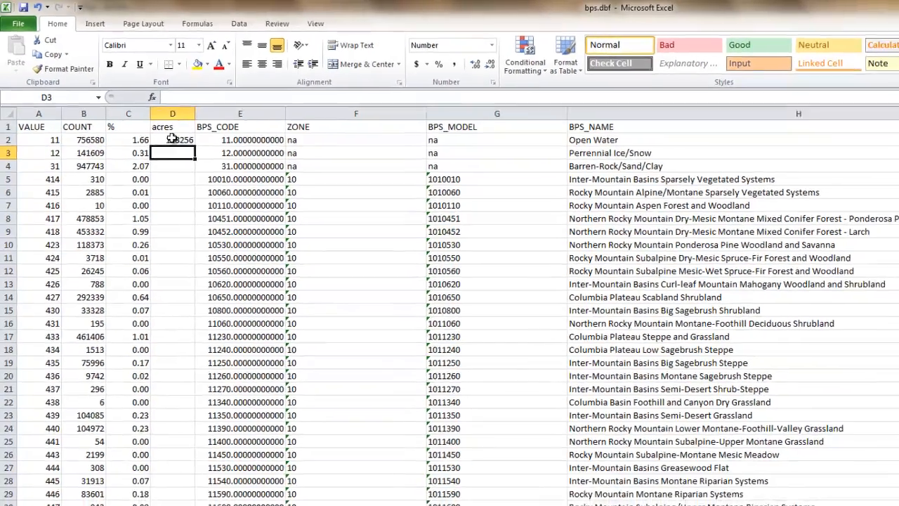
- Copy the acres formula from D2 into cells D3 through D101
click(185, 149)
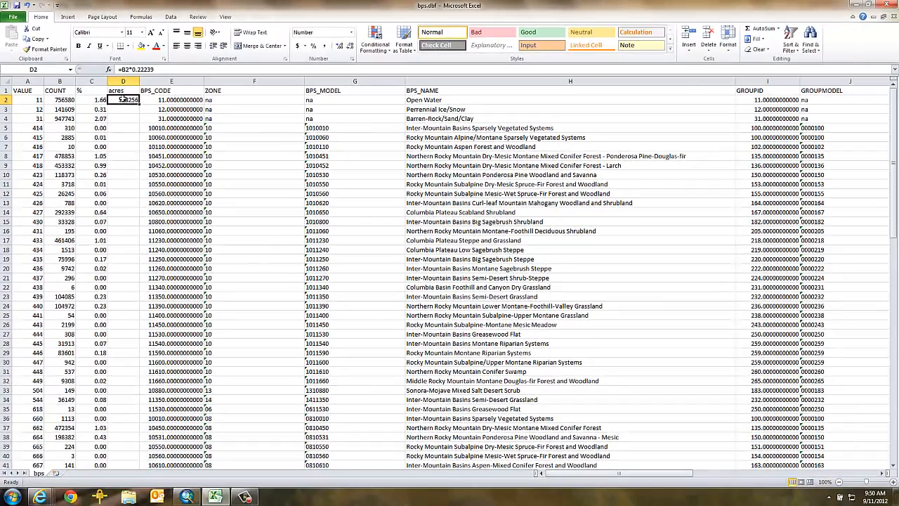
key(ctrl+c)
drag(123, 109, 139, 461)
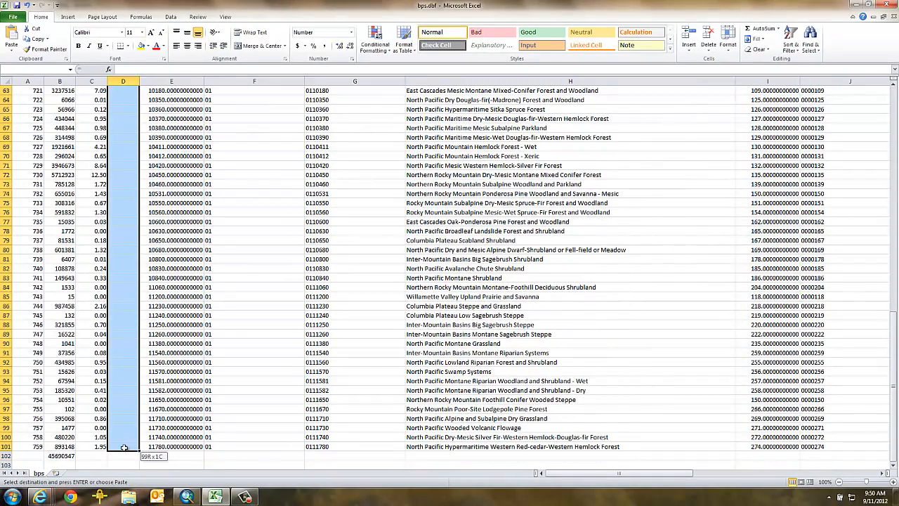
key(ctrl+v)
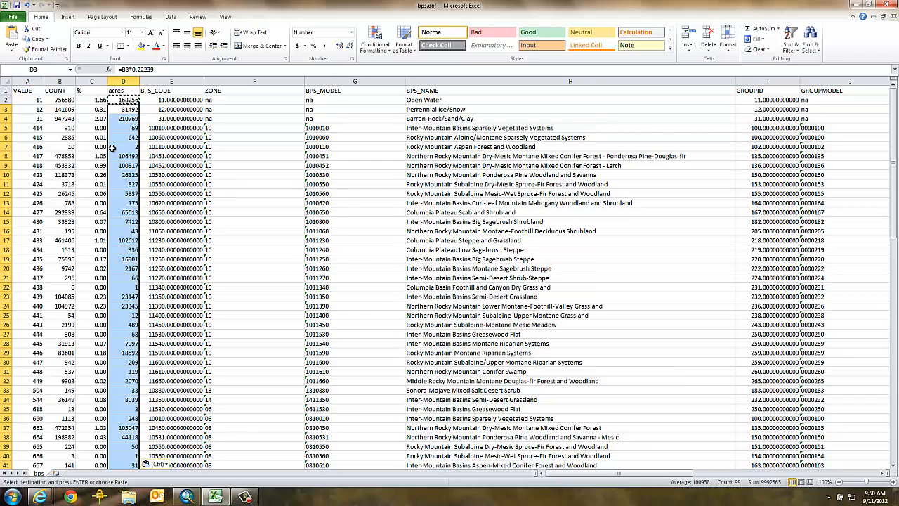
click(90, 127)
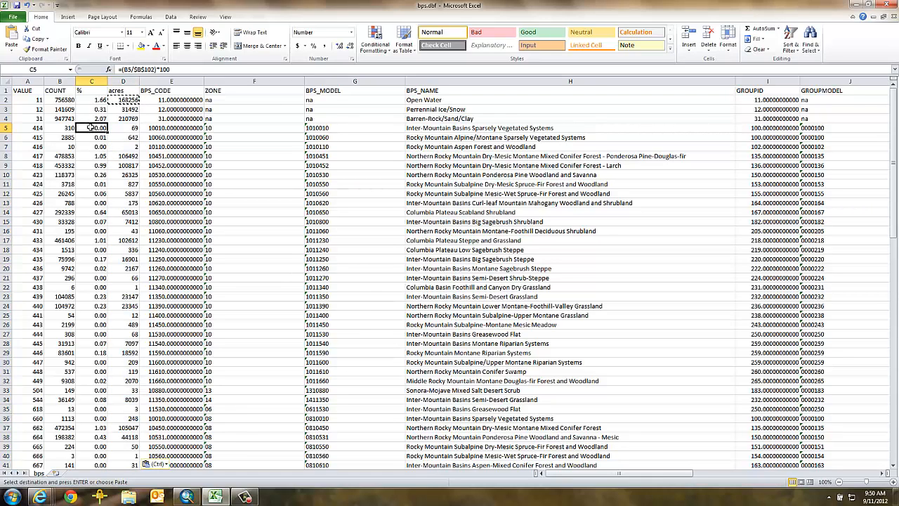